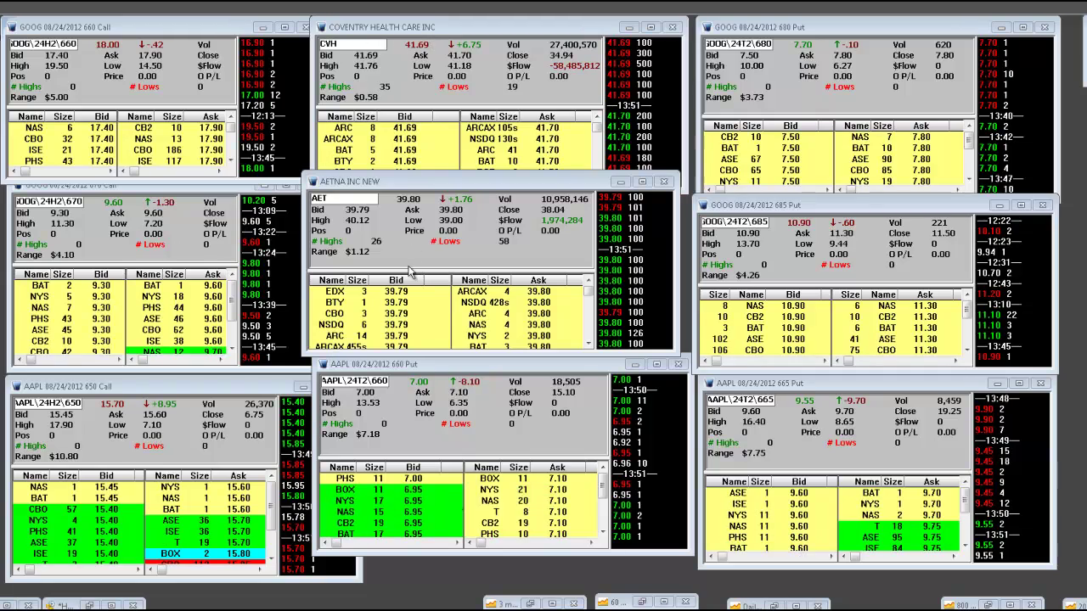
# Nudge the Aetna quote window, then open its 250-day daily chart and set it in place
pyautogui.moveTo(428, 182); pyautogui.dragTo(441, 191)
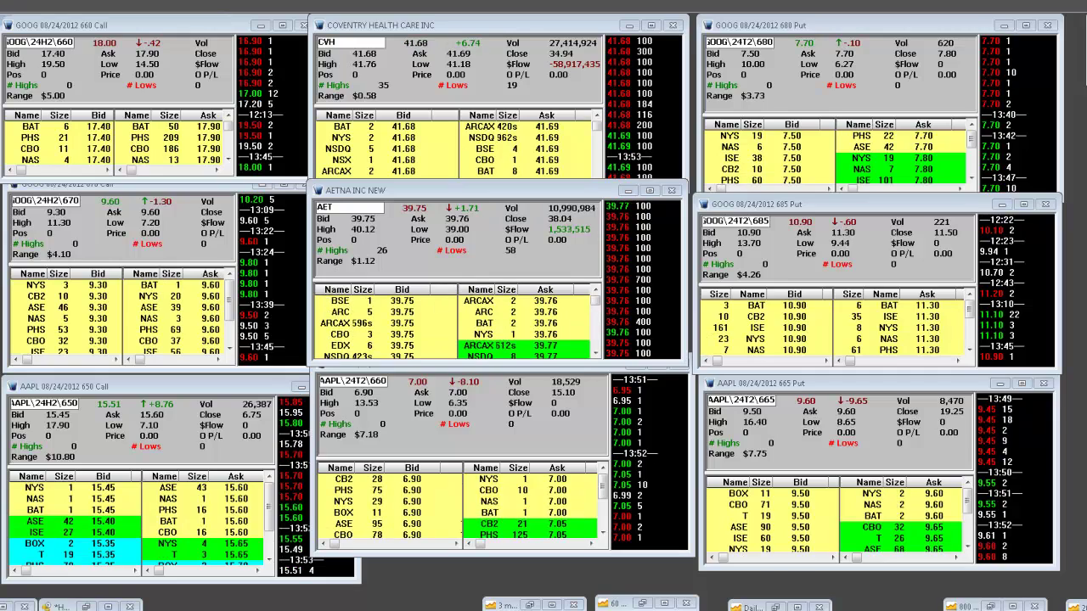
pyautogui.doubleClick(501, 280)
pyautogui.moveTo(581, 18); pyautogui.dragTo(485, 88)
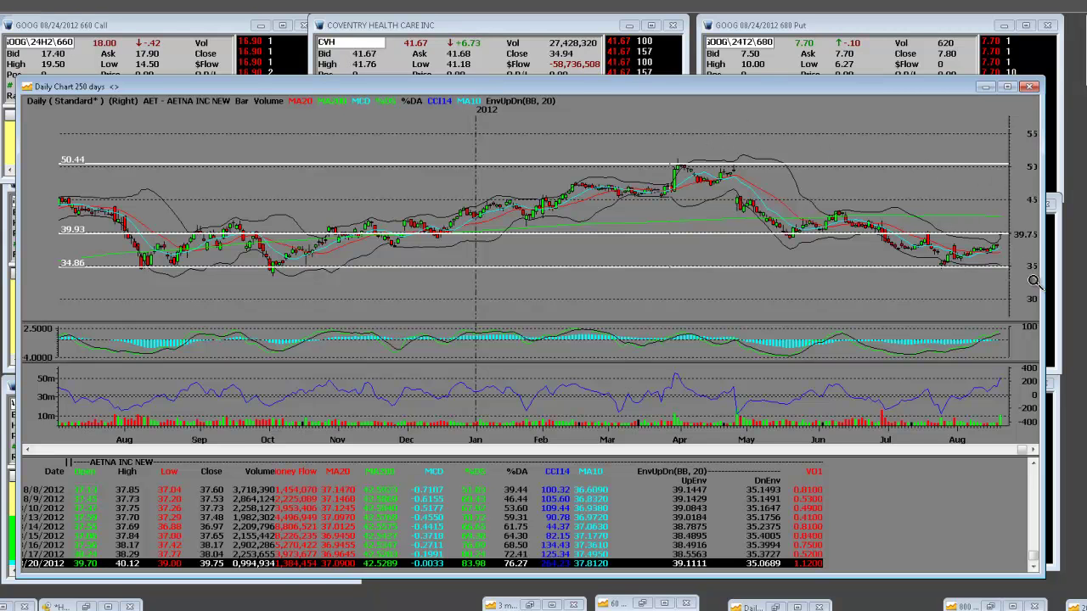
pyautogui.scroll(3, 1032, 280)
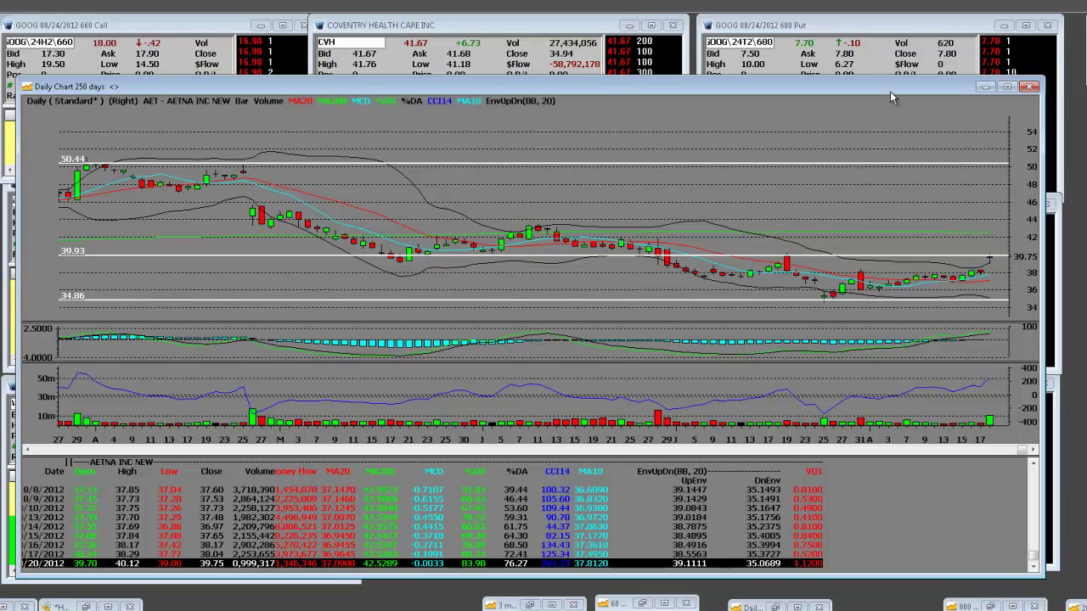
pyautogui.moveTo(872, 88); pyautogui.dragTo(899, 108)
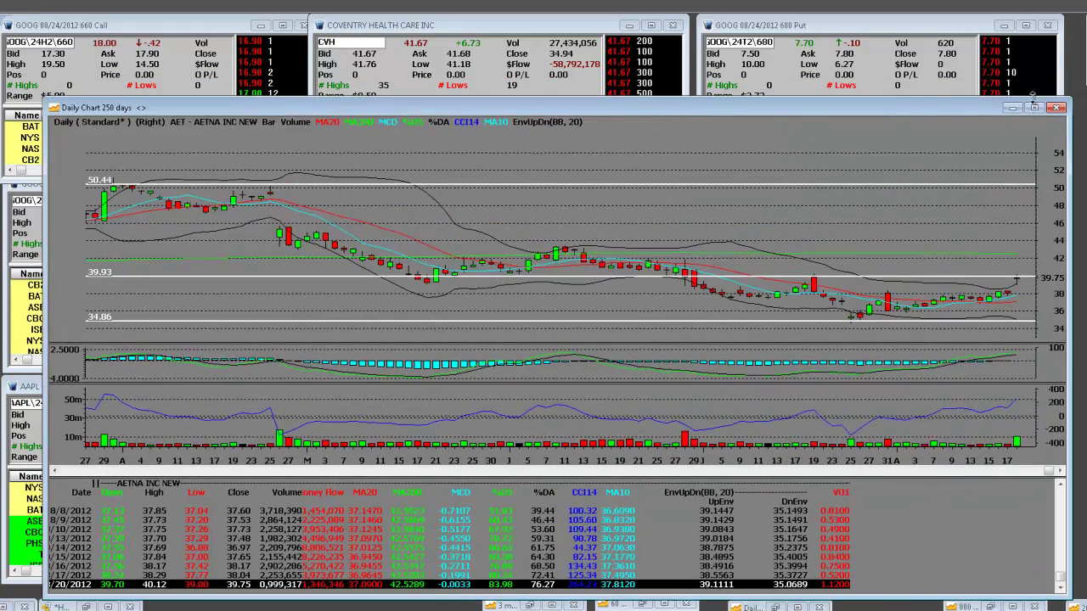
# Minimize the Aetna chart and open Coventry's daily chart, lowered to reveal the CVH quote window
pyautogui.click(1013, 108)
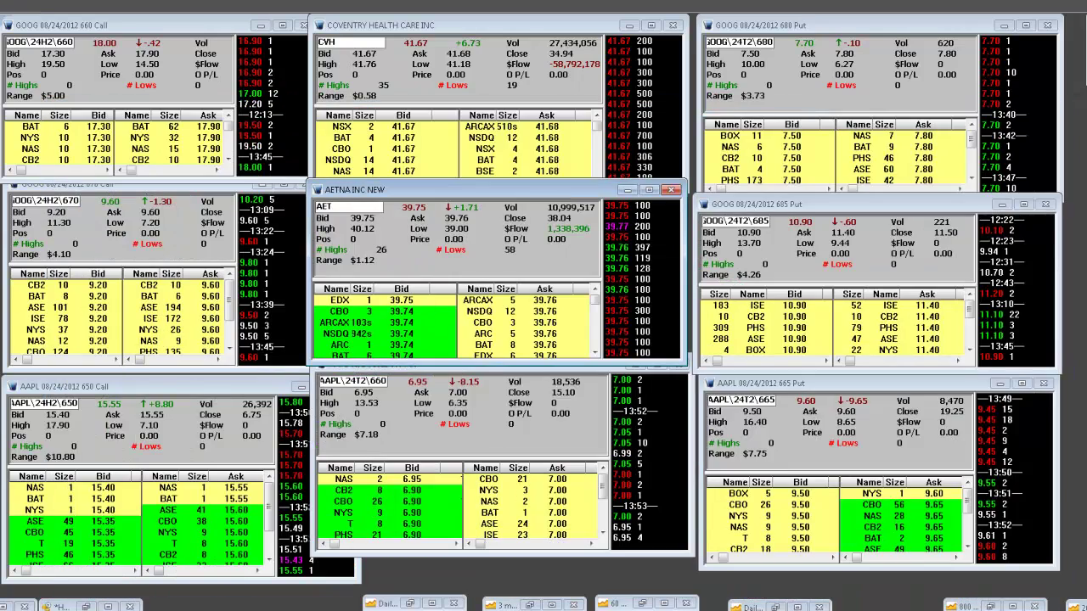
pyautogui.click(376, 603)
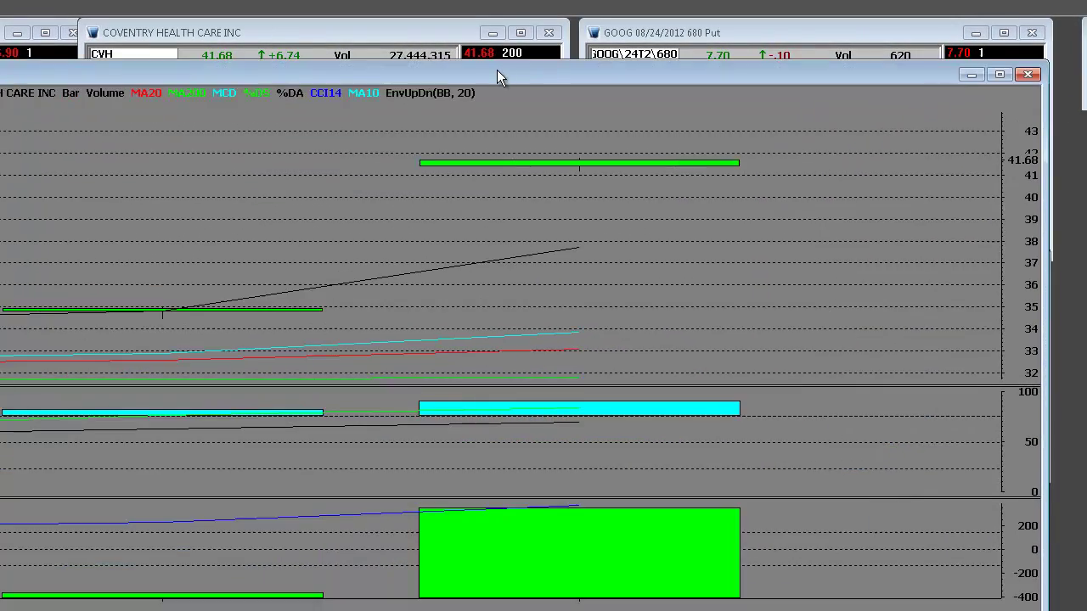
pyautogui.doubleClick(499, 70)
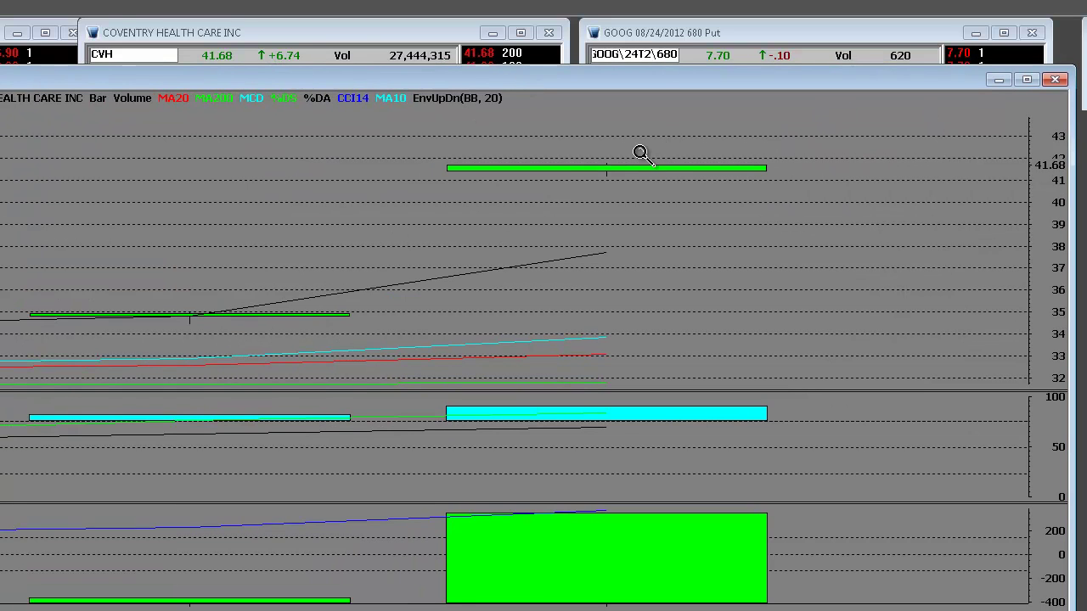
pyautogui.moveTo(639, 81); pyautogui.dragTo(598, 229)
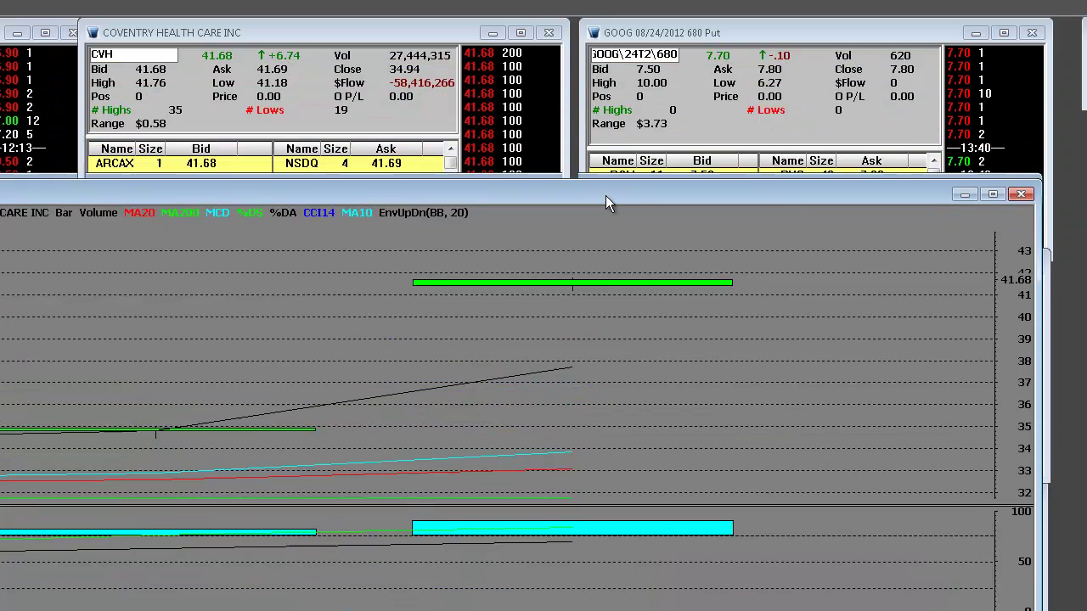